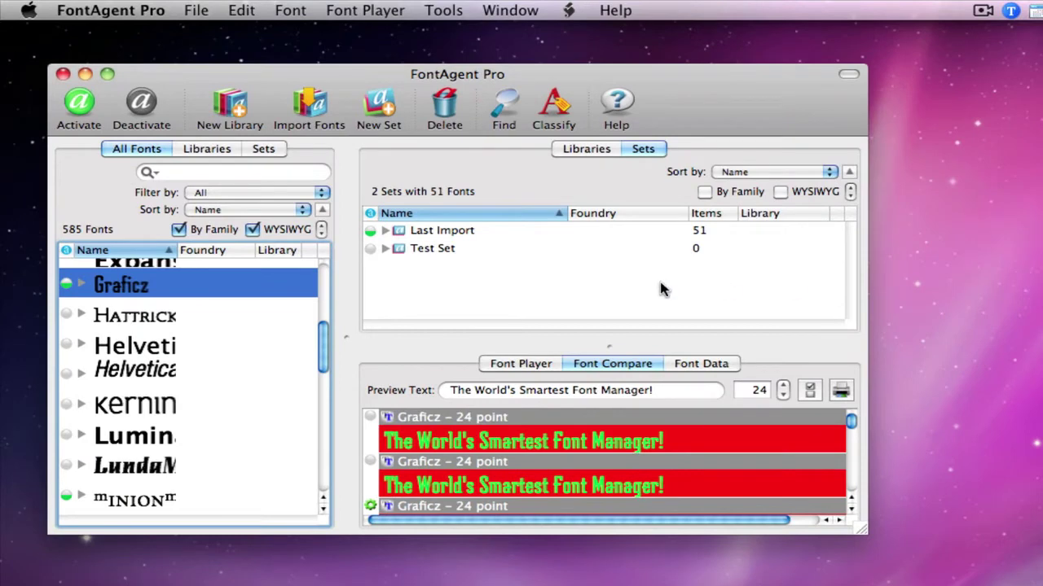
- Raise the Graficz Font Compare preview size from 24 to 40 point with the size stepper
{"action": "left_click_drag", "start_coordinate": [355, 68], "coordinate": [351, 54]}
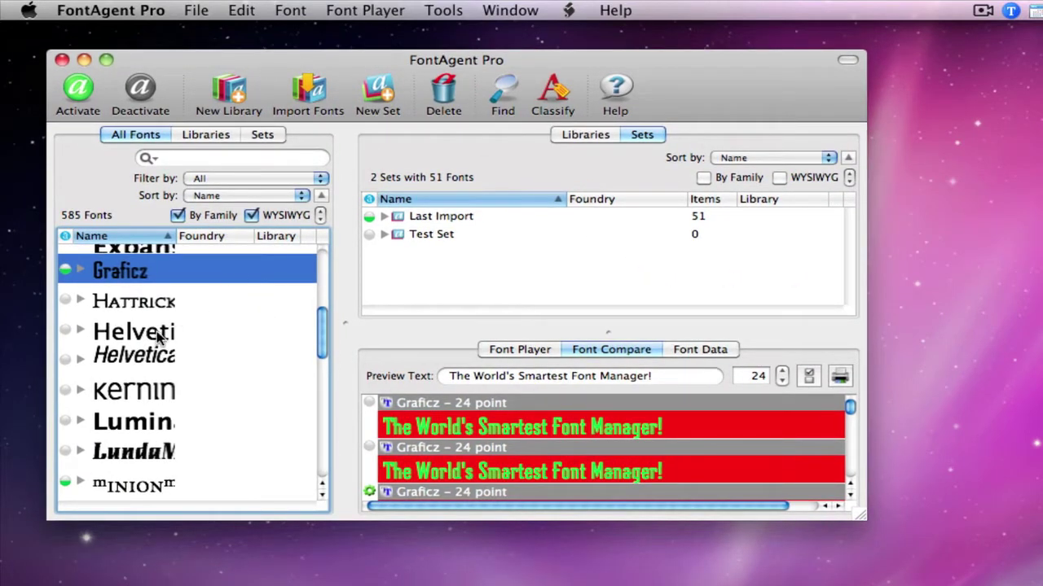
{"action": "scroll", "coordinate": [161, 340], "scroll_direction": "down", "scroll_amount": 2}
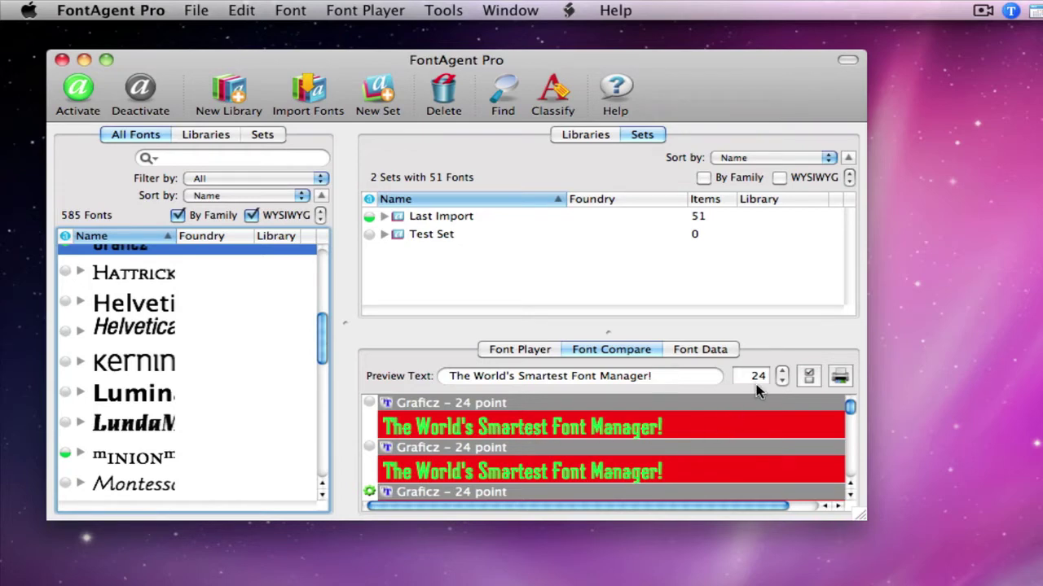
{"action": "left_click", "coordinate": [779, 371]}
{"action": "left_click", "coordinate": [779, 372]}
{"action": "left_click", "coordinate": [779, 371]}
{"action": "left_click", "coordinate": [779, 372]}
{"action": "left_click_drag", "start_coordinate": [780, 373], "coordinate": [780, 373]}
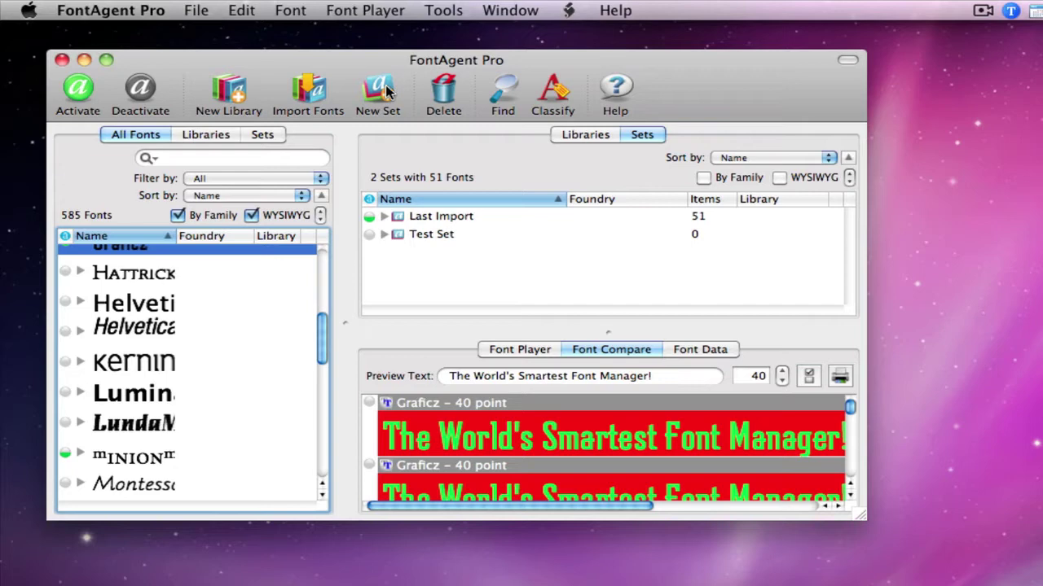
{"action": "left_click_drag", "start_coordinate": [381, 60], "coordinate": [410, 53]}
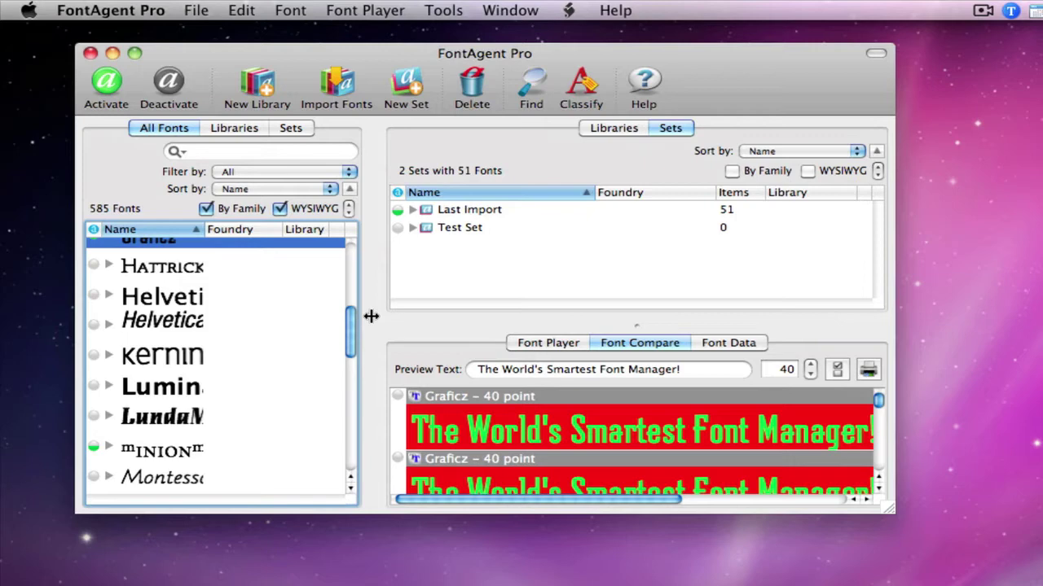
- Collapse the font list and Font Compare panes, leaving only Last Import and Test Set visible
{"action": "double_click", "coordinate": [371, 316]}
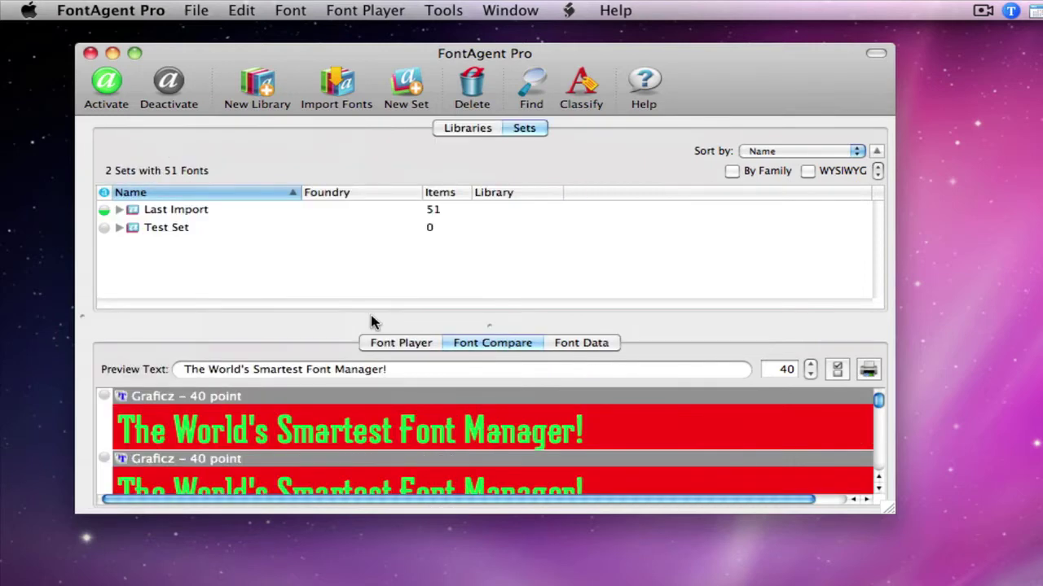
{"action": "double_click", "coordinate": [486, 325]}
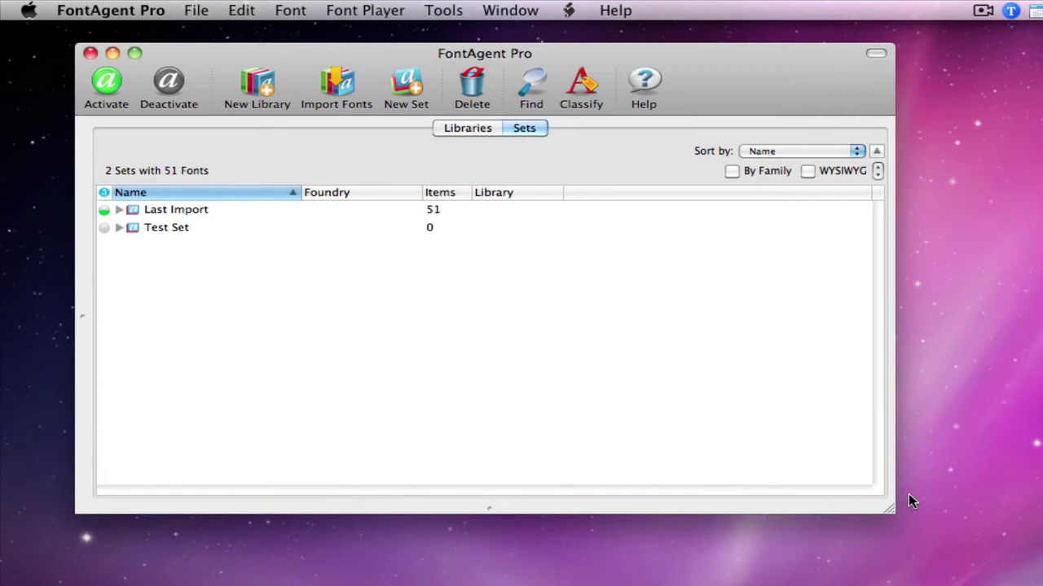
- Open the home folder in a Finder window placed over FontAgent Pro
{"action": "left_click", "coordinate": [619, 570]}
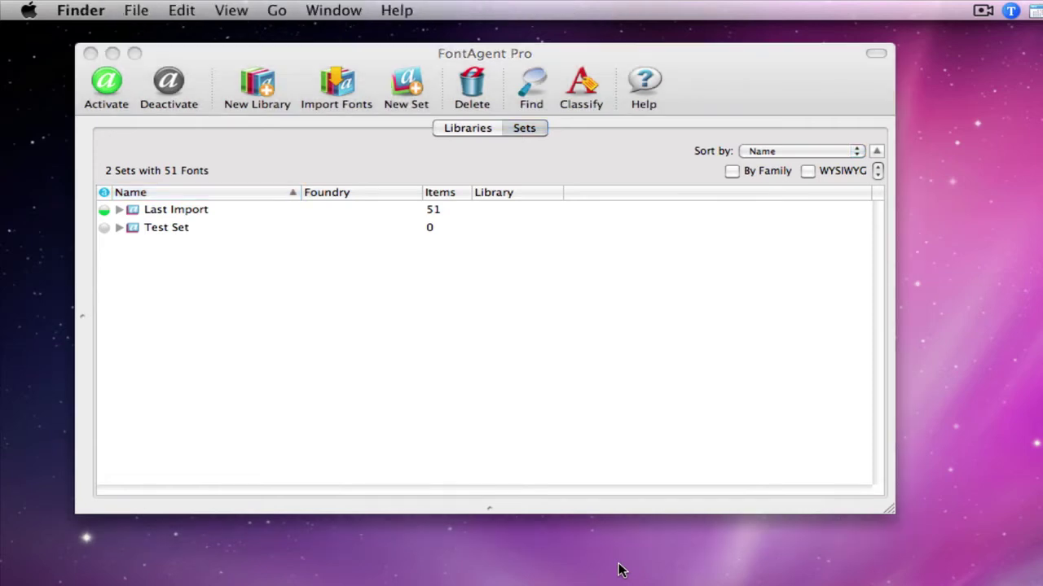
{"action": "left_click", "coordinate": [276, 11]}
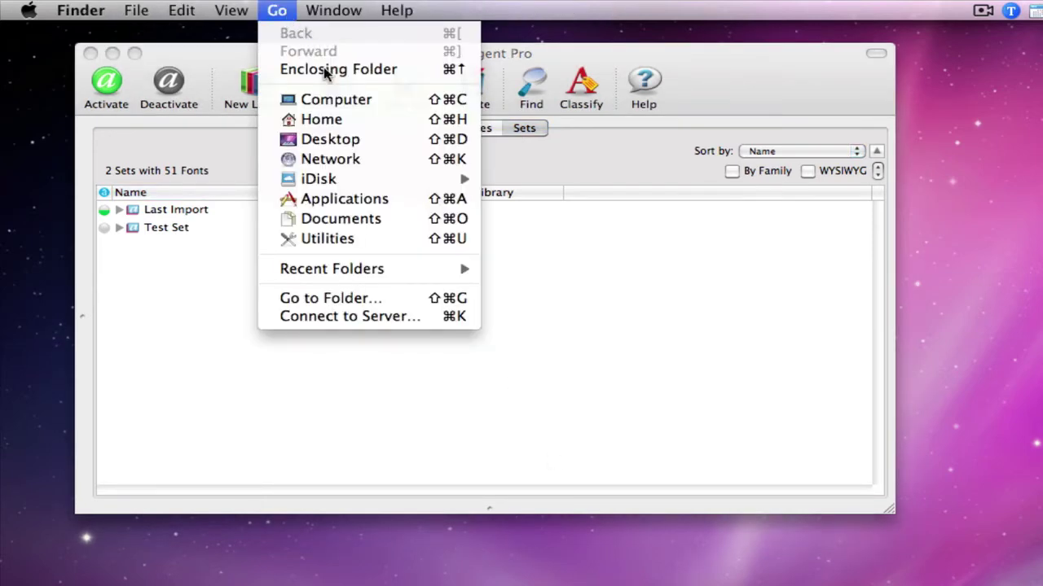
{"action": "left_click", "coordinate": [343, 121]}
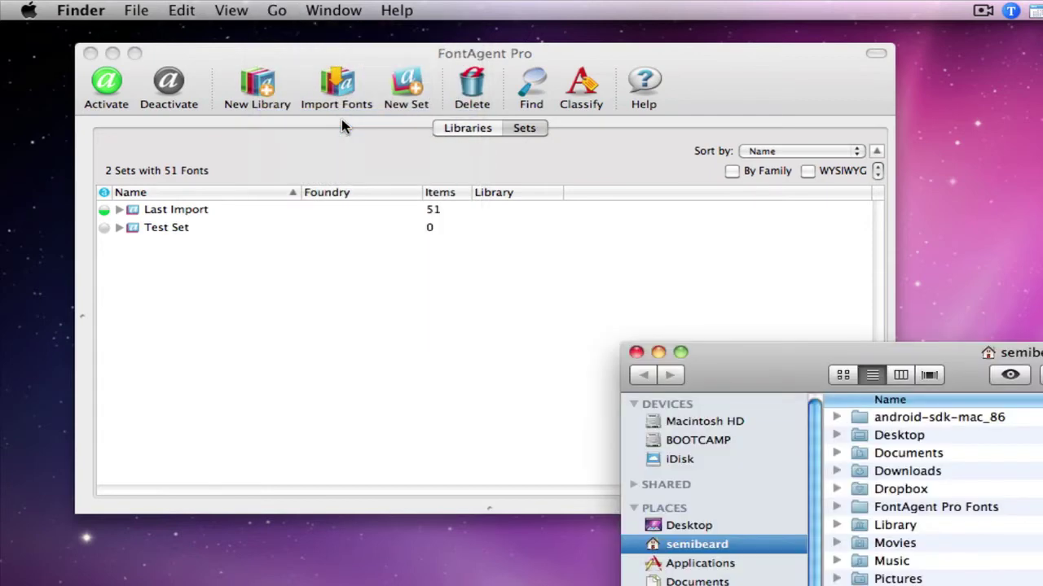
{"action": "left_click_drag", "start_coordinate": [753, 348], "coordinate": [249, 74]}
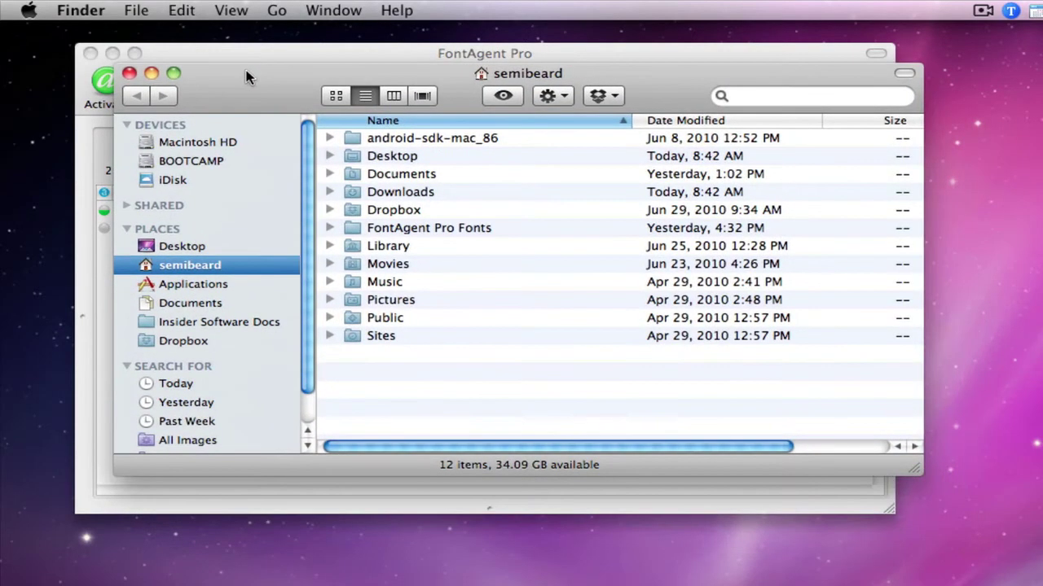
- Open the Library folder and scroll down to the Preferences folder
{"action": "double_click", "coordinate": [374, 245]}
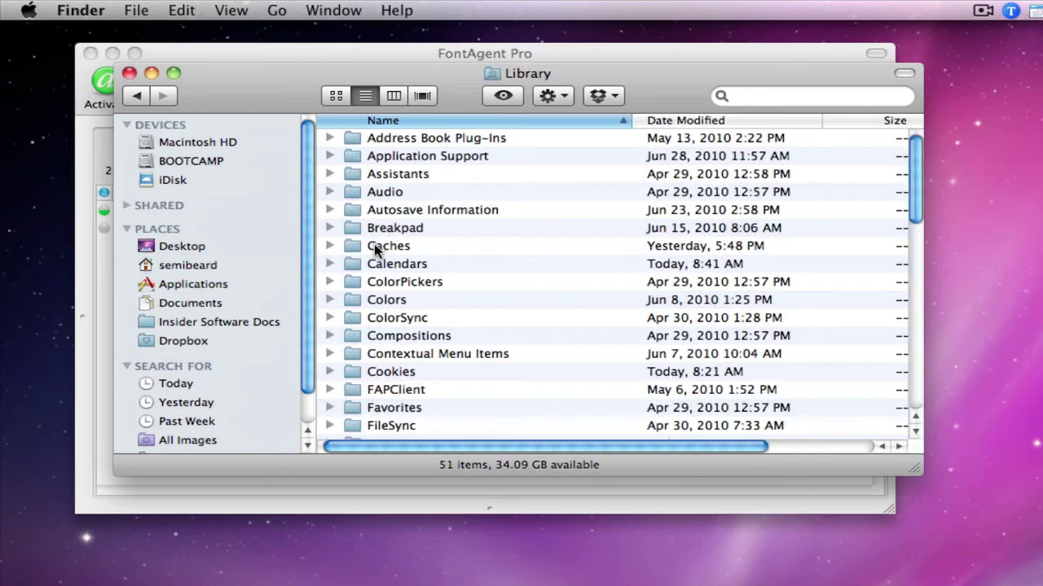
{"action": "scroll", "coordinate": [426, 278], "scroll_direction": "down", "scroll_amount": 3}
{"action": "scroll", "coordinate": [427, 281], "scroll_direction": "down", "scroll_amount": 10}
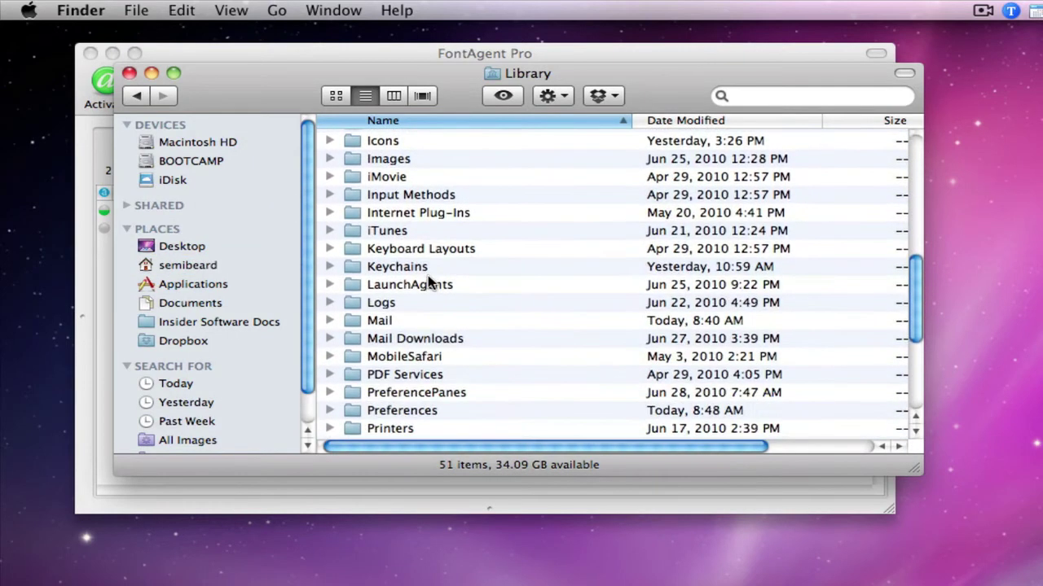
{"action": "scroll", "coordinate": [427, 281], "scroll_direction": "down", "scroll_amount": 1}
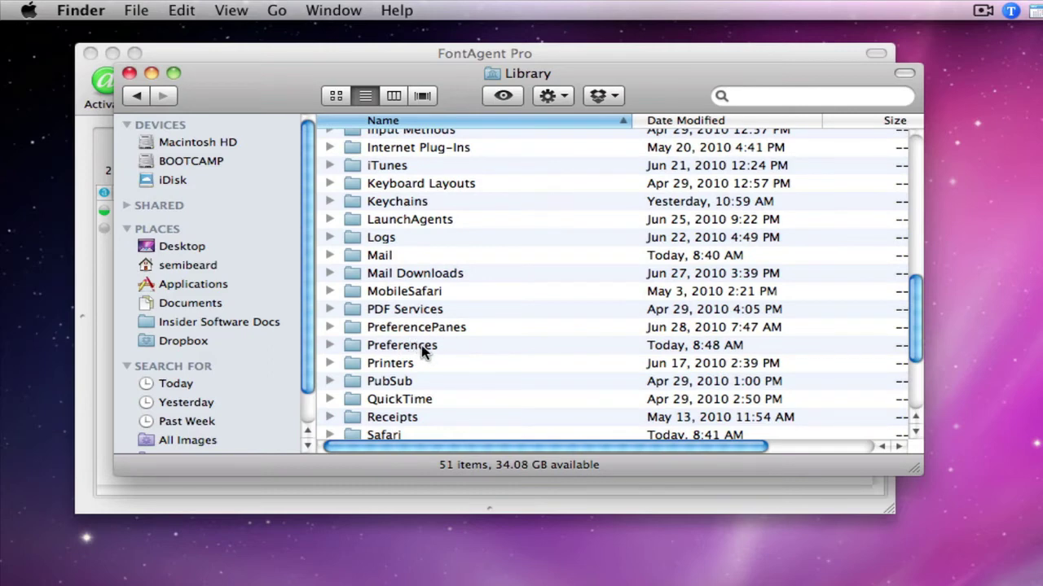
- Open Preferences and drag com.insidersoftware.fontagentpro.fontmanager.plist to the Trash
{"action": "double_click", "coordinate": [422, 347]}
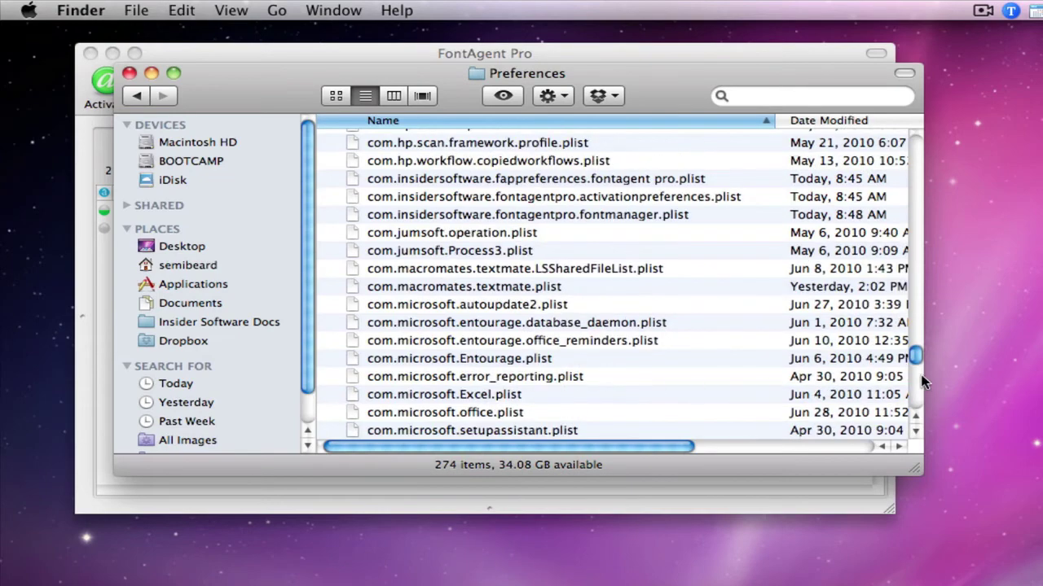
{"action": "mouse_move", "coordinate": [915, 361]}
{"action": "left_mouse_down"}
{"action": "mouse_move", "coordinate": [917, 340]}
{"action": "mouse_move", "coordinate": [916, 355]}
{"action": "left_mouse_up"}
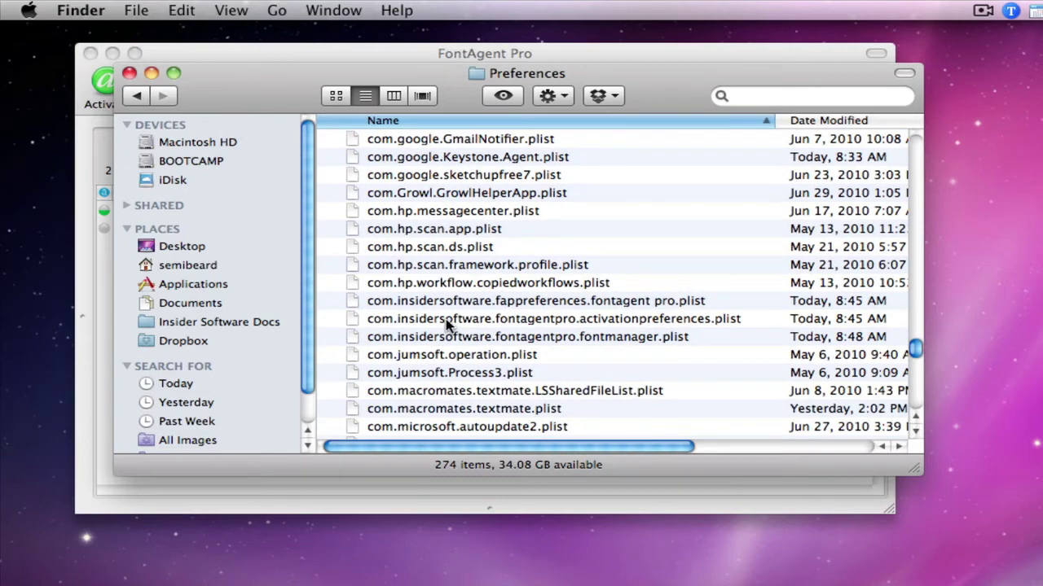
{"action": "left_click", "coordinate": [445, 319]}
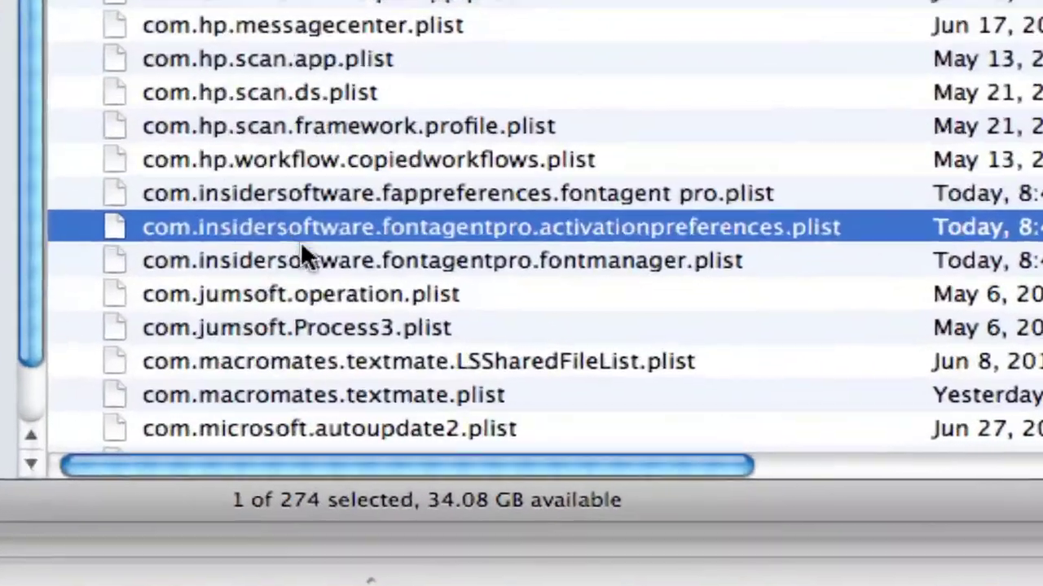
{"action": "left_click", "coordinate": [312, 261]}
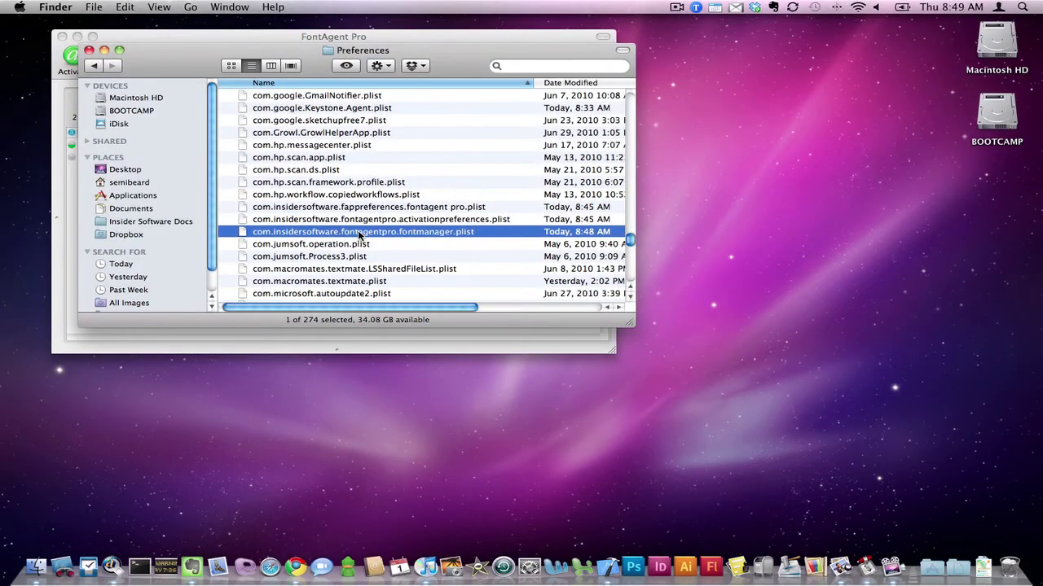
{"action": "left_click_drag", "start_coordinate": [359, 234], "coordinate": [1009, 568]}
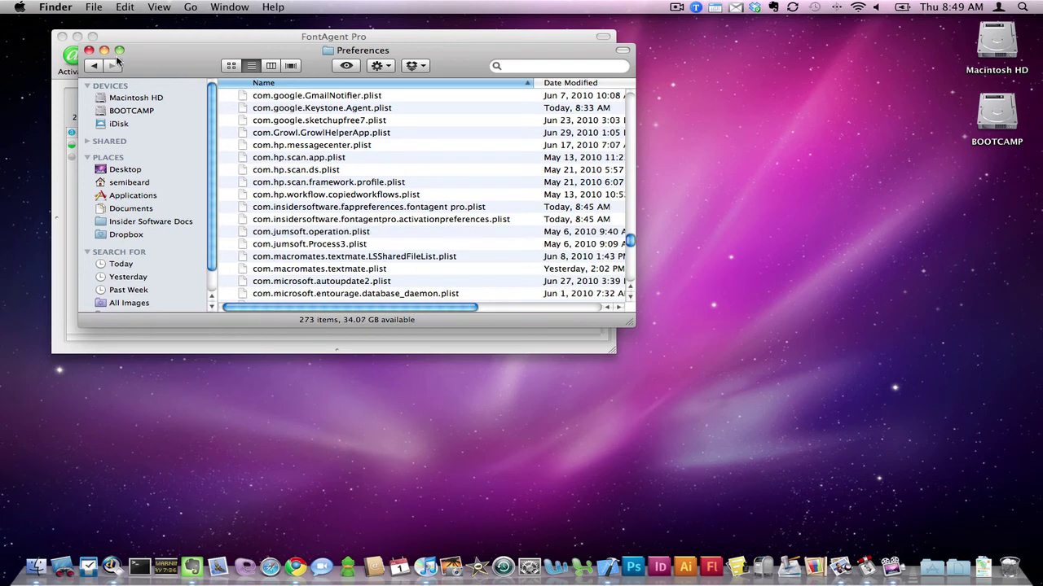
- Close the Preferences window, then quit FontAgent Pro and relaunch it from the Dock
{"action": "left_click", "coordinate": [89, 51]}
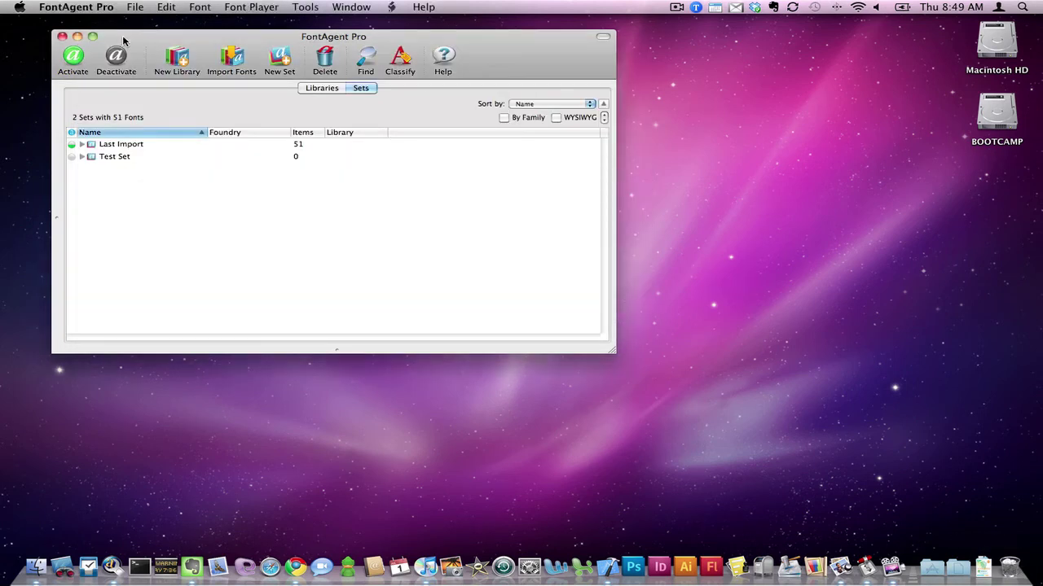
{"action": "left_click", "coordinate": [75, 6]}
{"action": "left_click", "coordinate": [118, 160]}
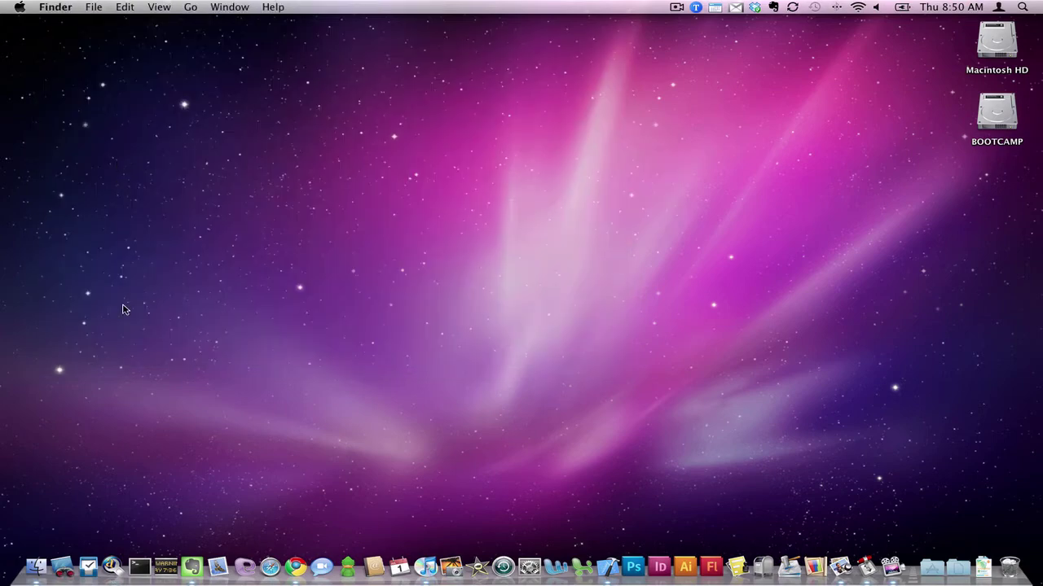
{"action": "left_click", "coordinate": [114, 555]}
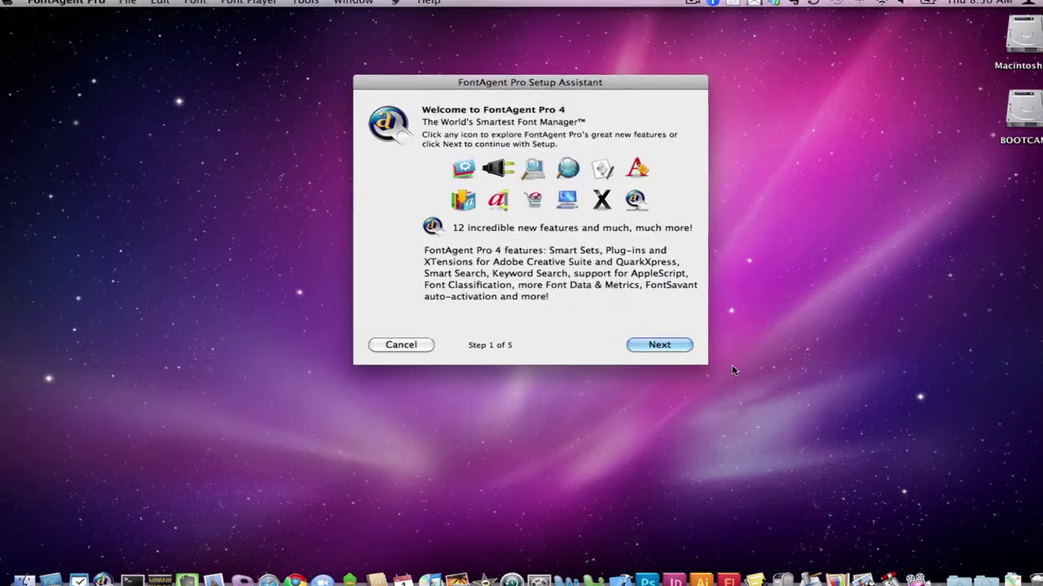
- Read the Smart Scripts and Font Server feature descriptions, then advance to setup step 2 of 5
{"action": "left_click", "coordinate": [602, 168]}
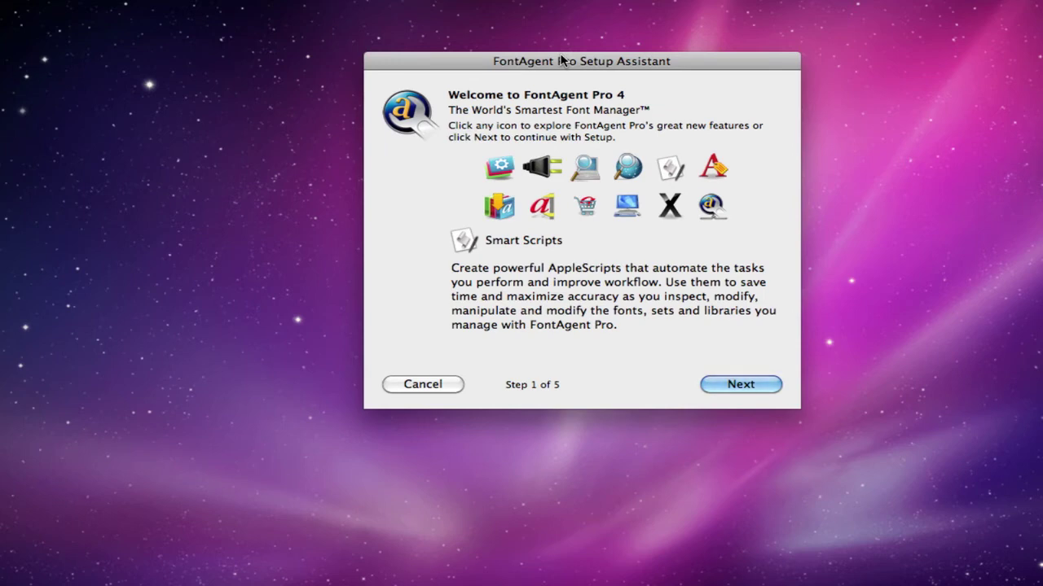
{"action": "left_click", "coordinate": [711, 204]}
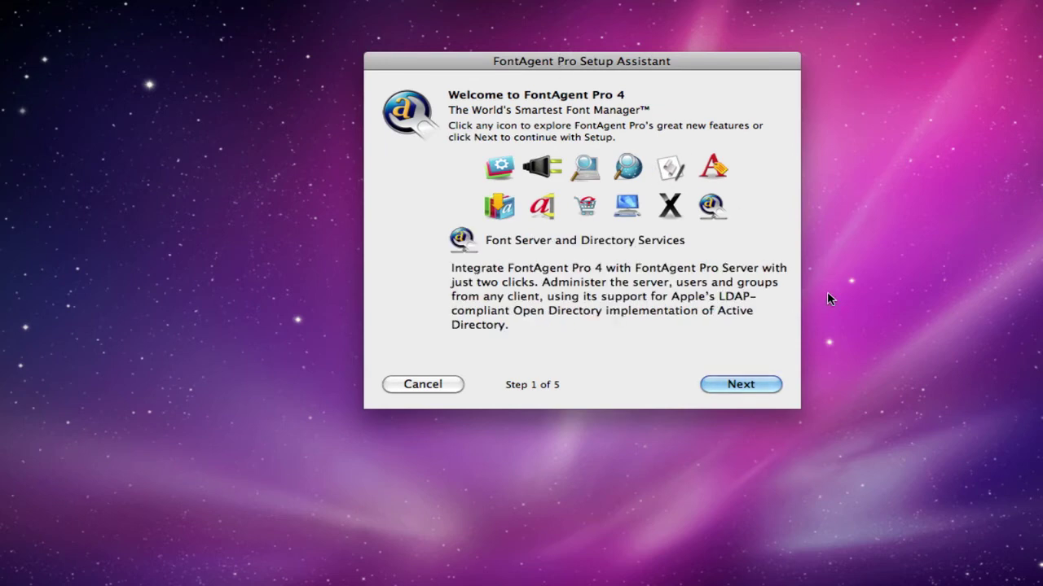
{"action": "left_click", "coordinate": [745, 386]}
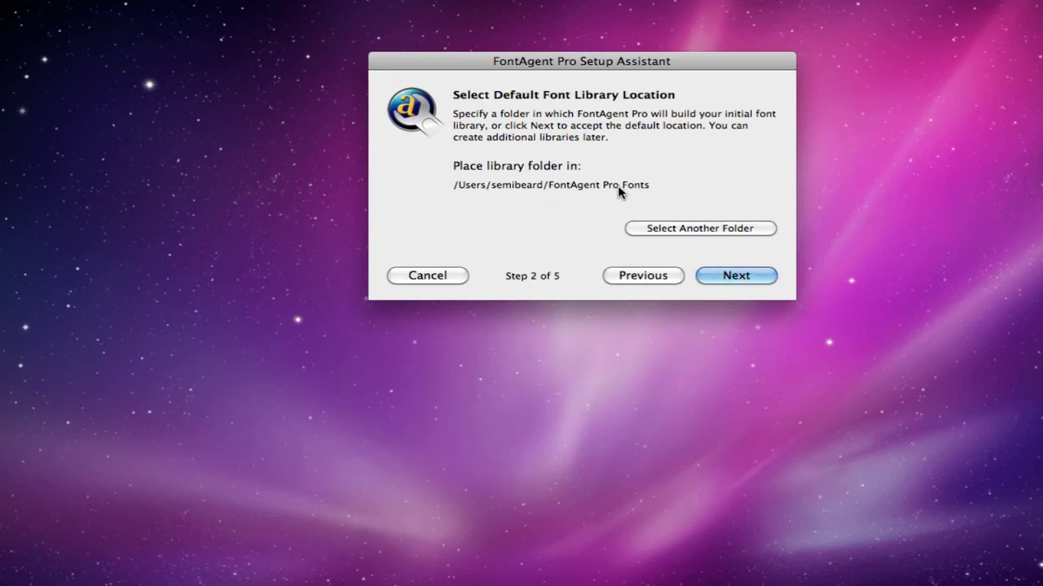
- Accept the default library location and preferences, skip the Adobe plugins, and finish setup
{"action": "left_click", "coordinate": [733, 278]}
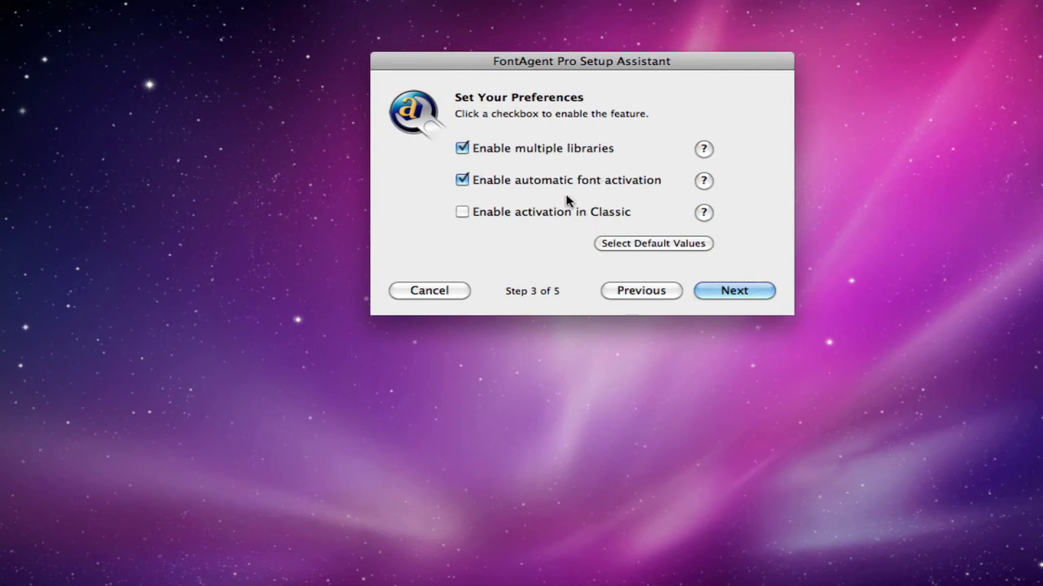
{"action": "left_click", "coordinate": [724, 289]}
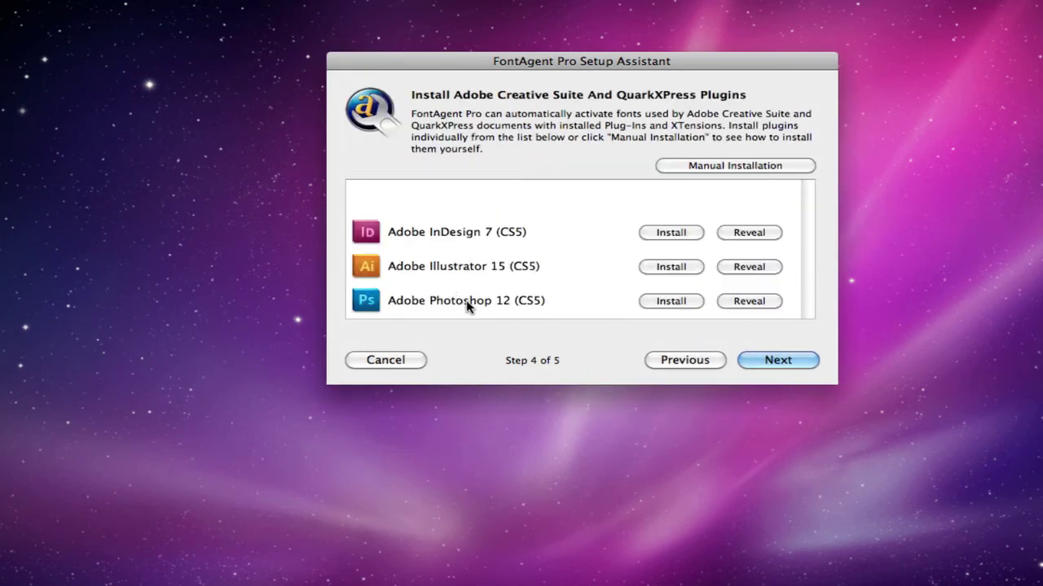
{"action": "left_click", "coordinate": [780, 357]}
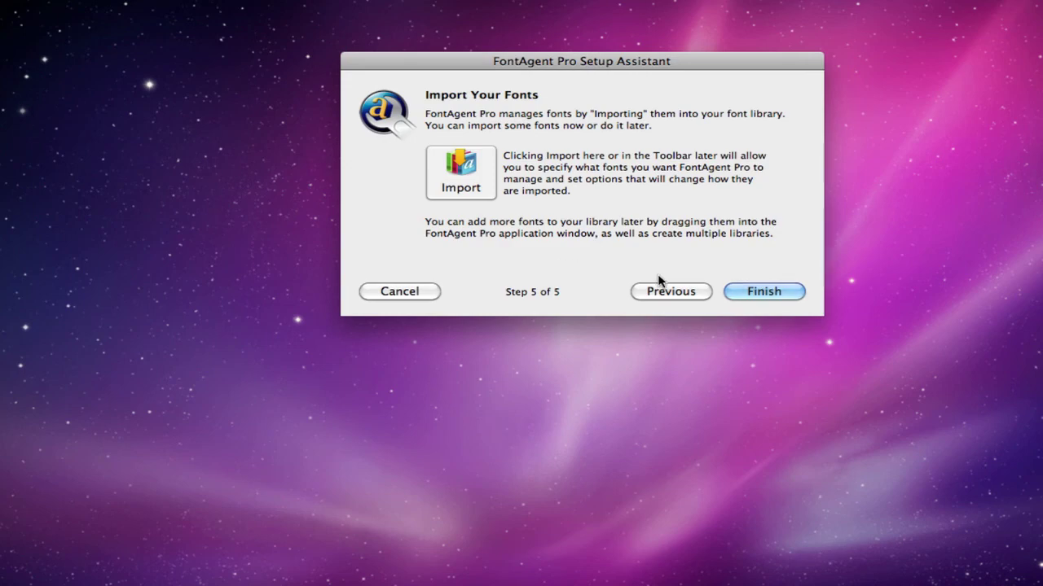
{"action": "left_click", "coordinate": [764, 292]}
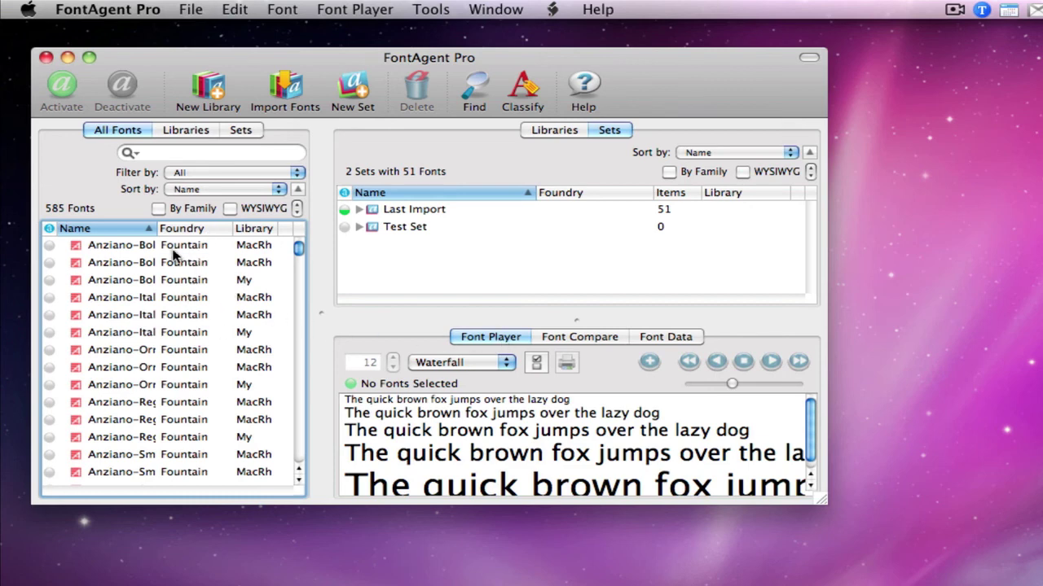
- Preview Anziano-Italic in Font Compare at 24 point with 'The World's Smartest Font Manager!'
{"action": "left_click", "coordinate": [561, 336]}
{"action": "left_click", "coordinate": [469, 367]}
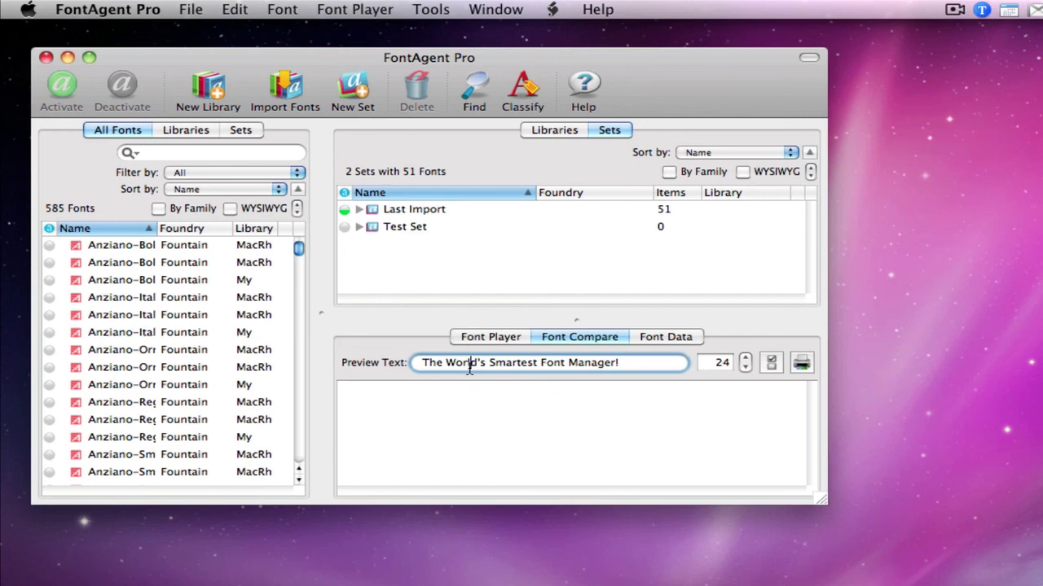
{"action": "left_click", "coordinate": [130, 317]}
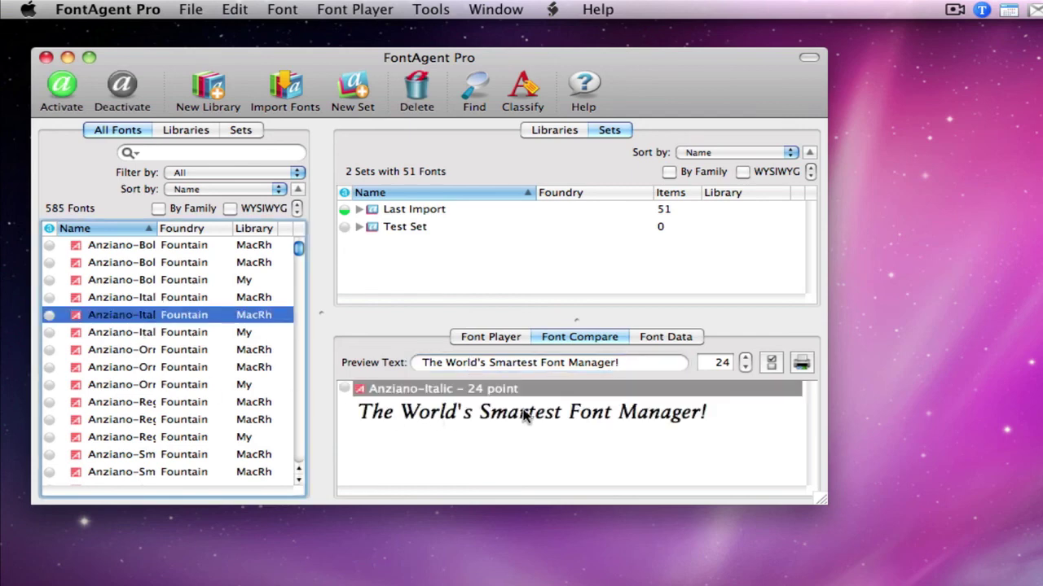